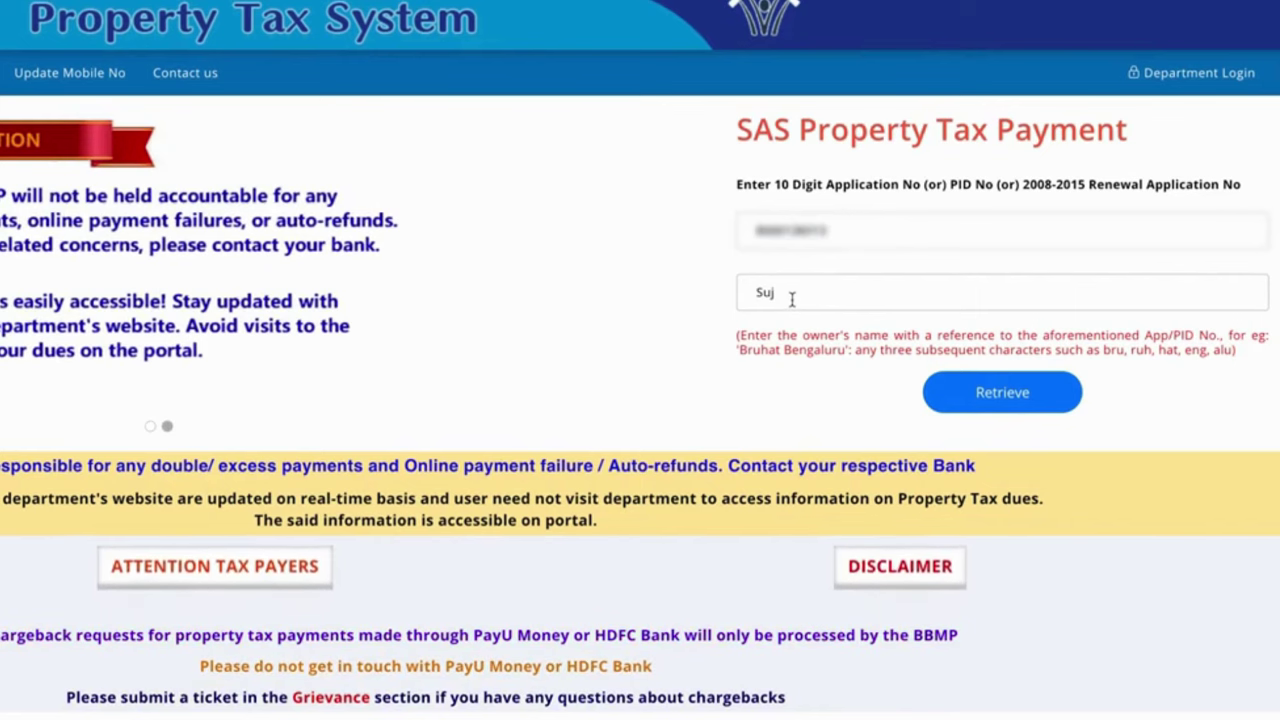
# - Retrieve the property record for the entered application number and owner's name, and confirm the matching owner details
pyautogui.click(1015, 396)
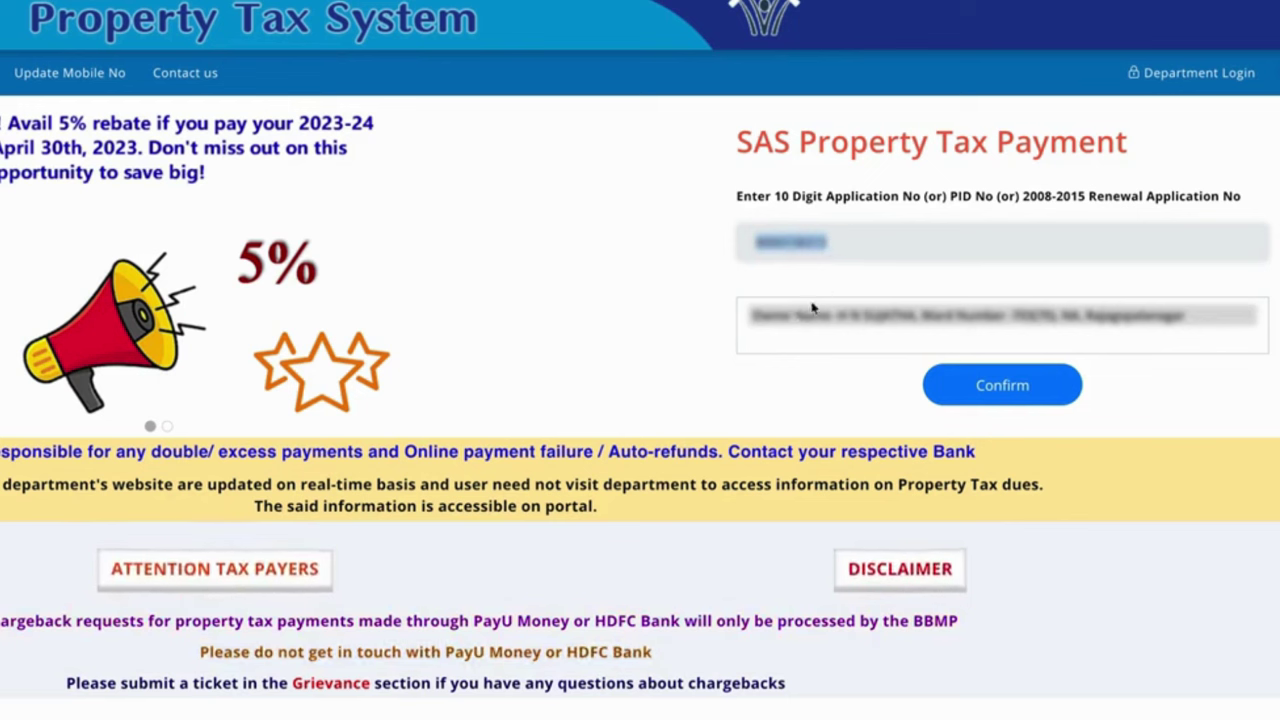
pyautogui.tripleClick(757, 339)
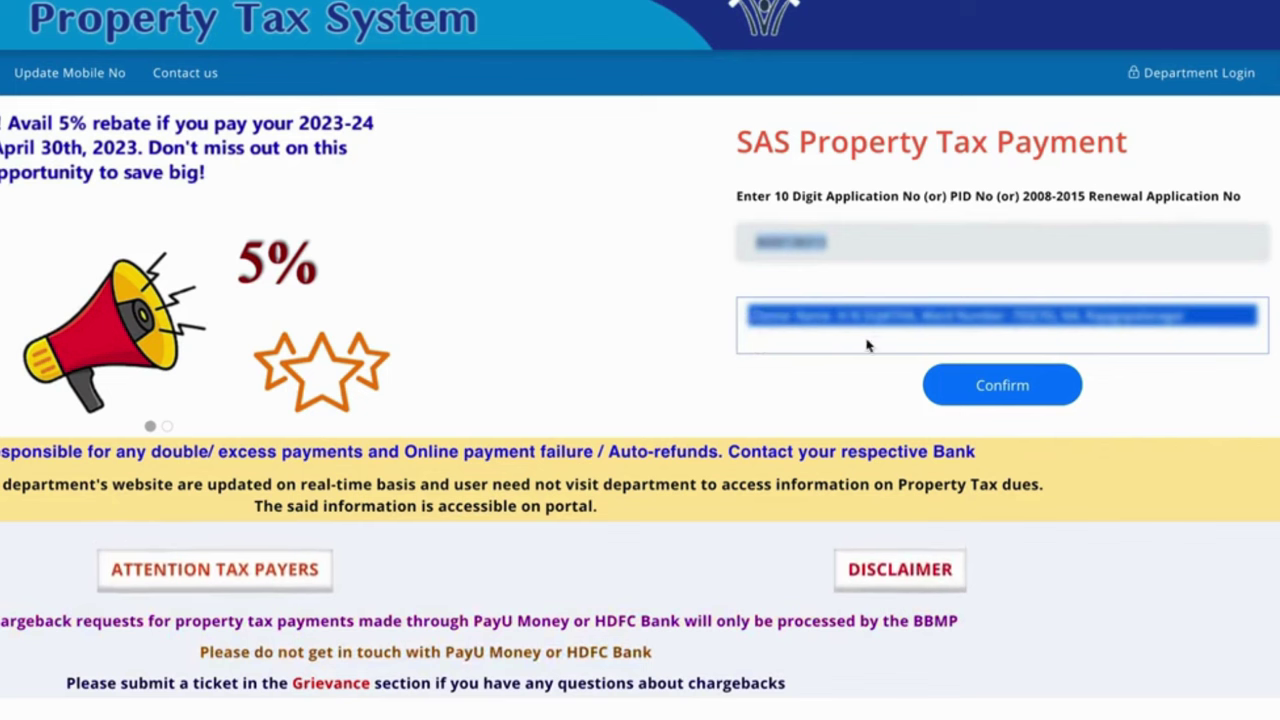
pyautogui.click(1001, 386)
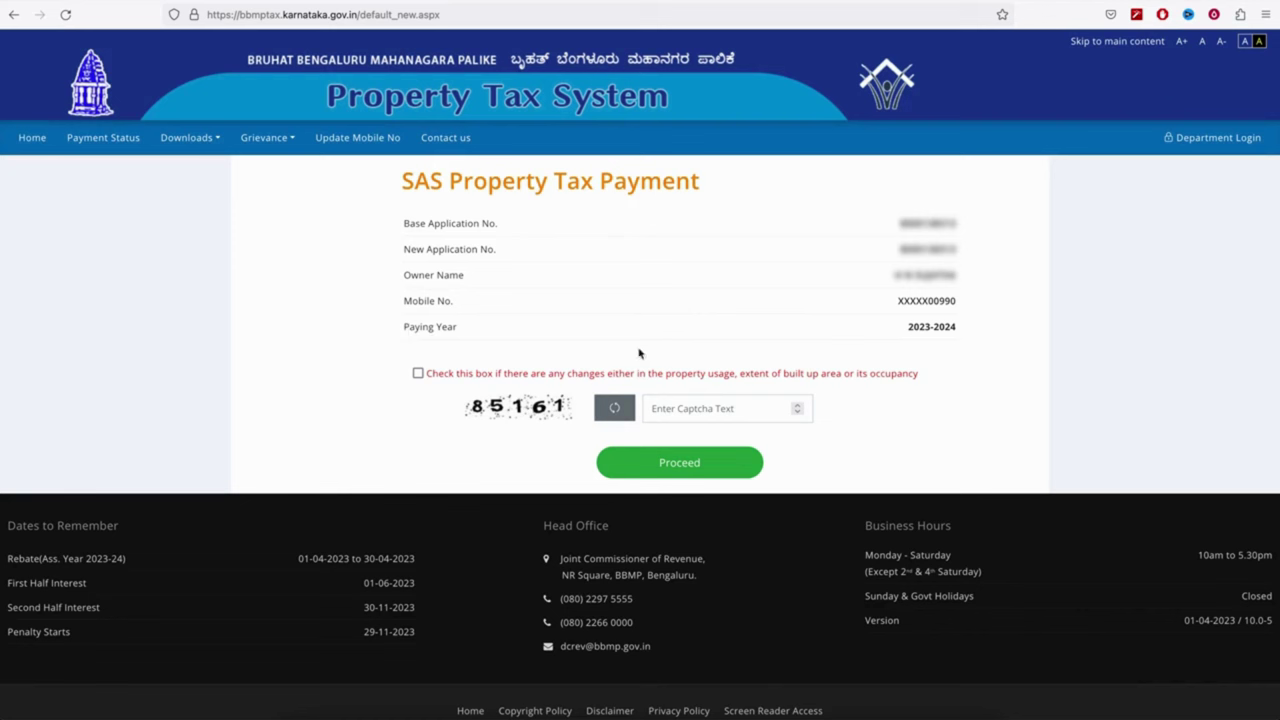
# - Declare changes in property usage, built-up area or occupancy, enter the captcha, and verify with the OTP sent to the registered mobile number
pyautogui.click(418, 374)
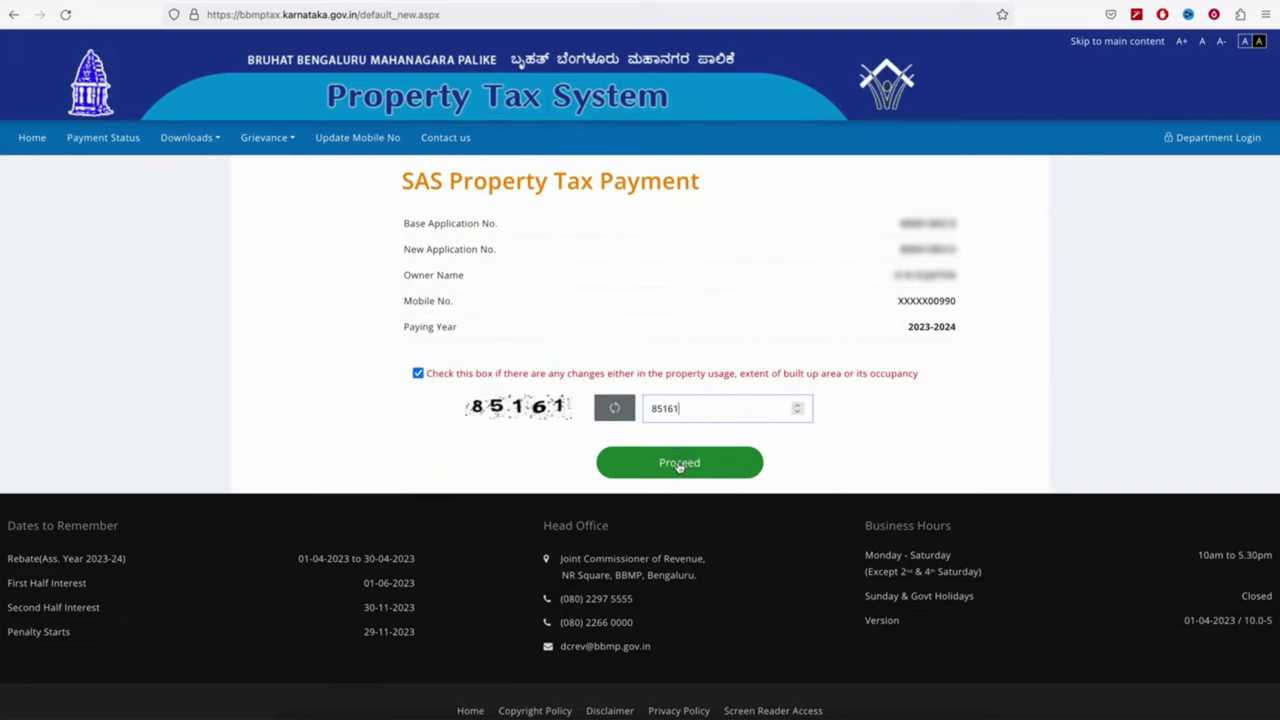
pyautogui.click(680, 464)
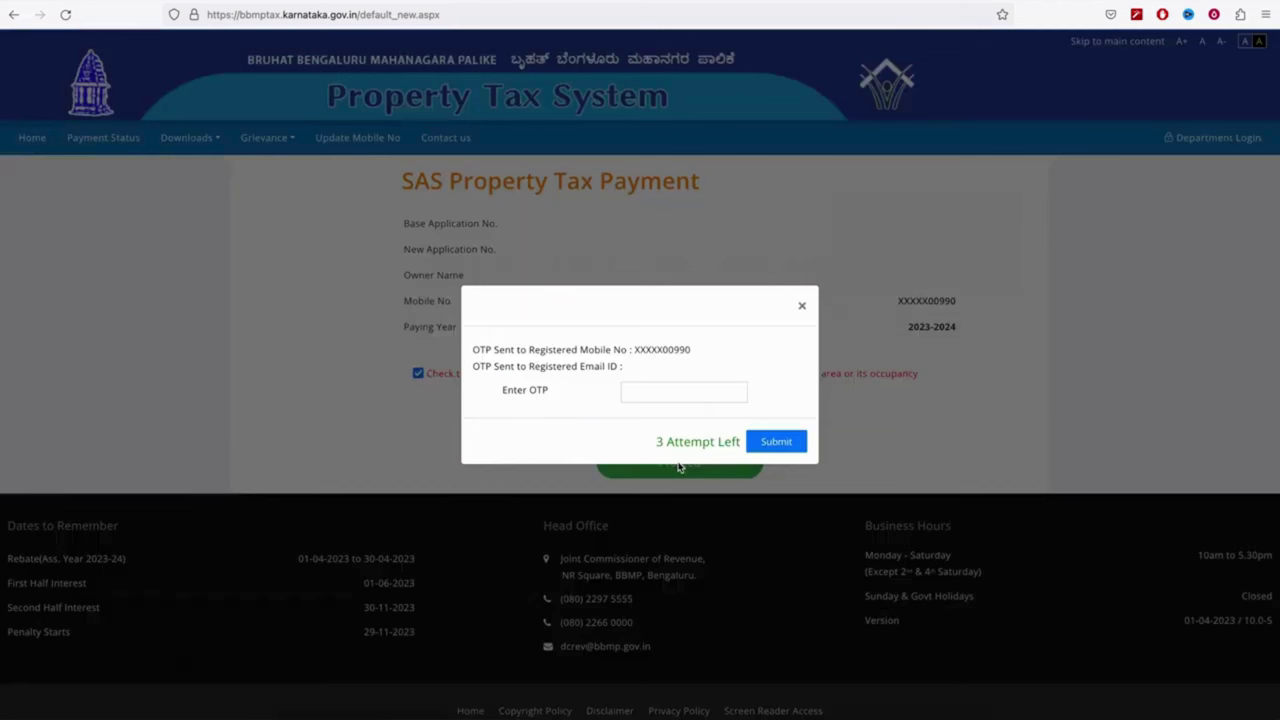
pyautogui.click(666, 390)
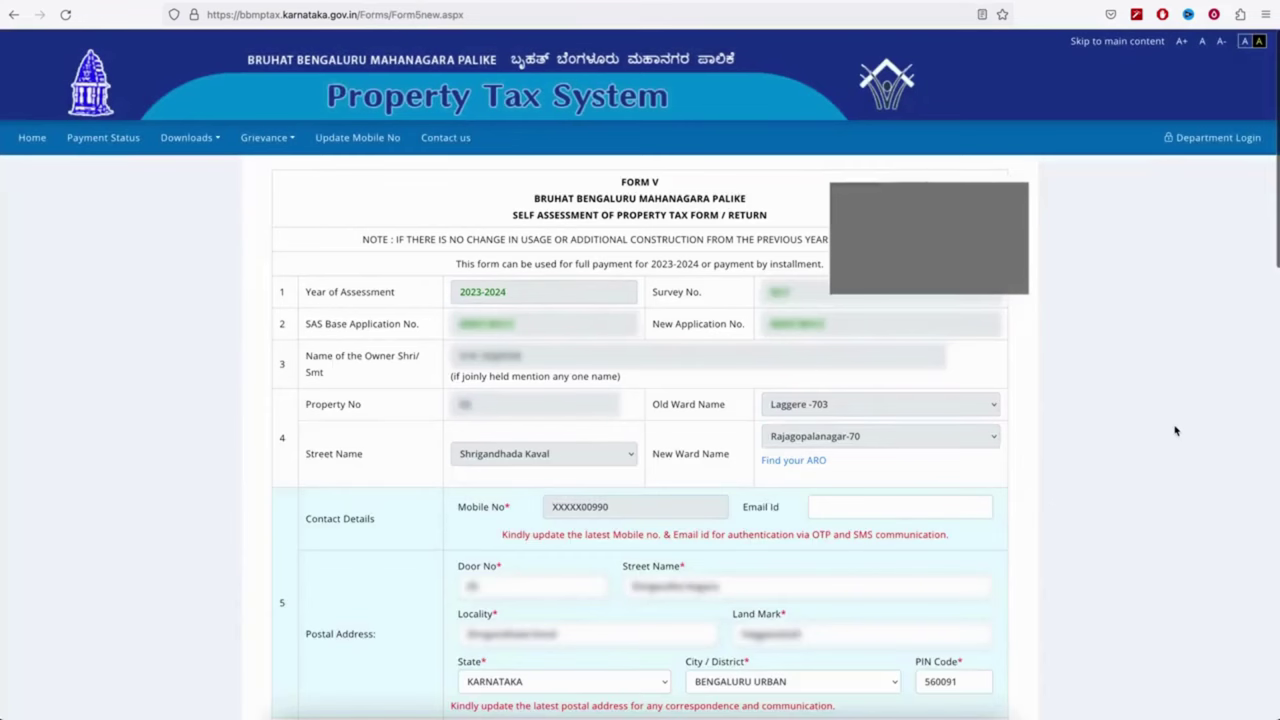
# - Review the Form V self-assessment: owner and address details, usage, zone classification, nature and dimensions of the property, usage details and parking
pyautogui.scroll(-1, 1175, 430)
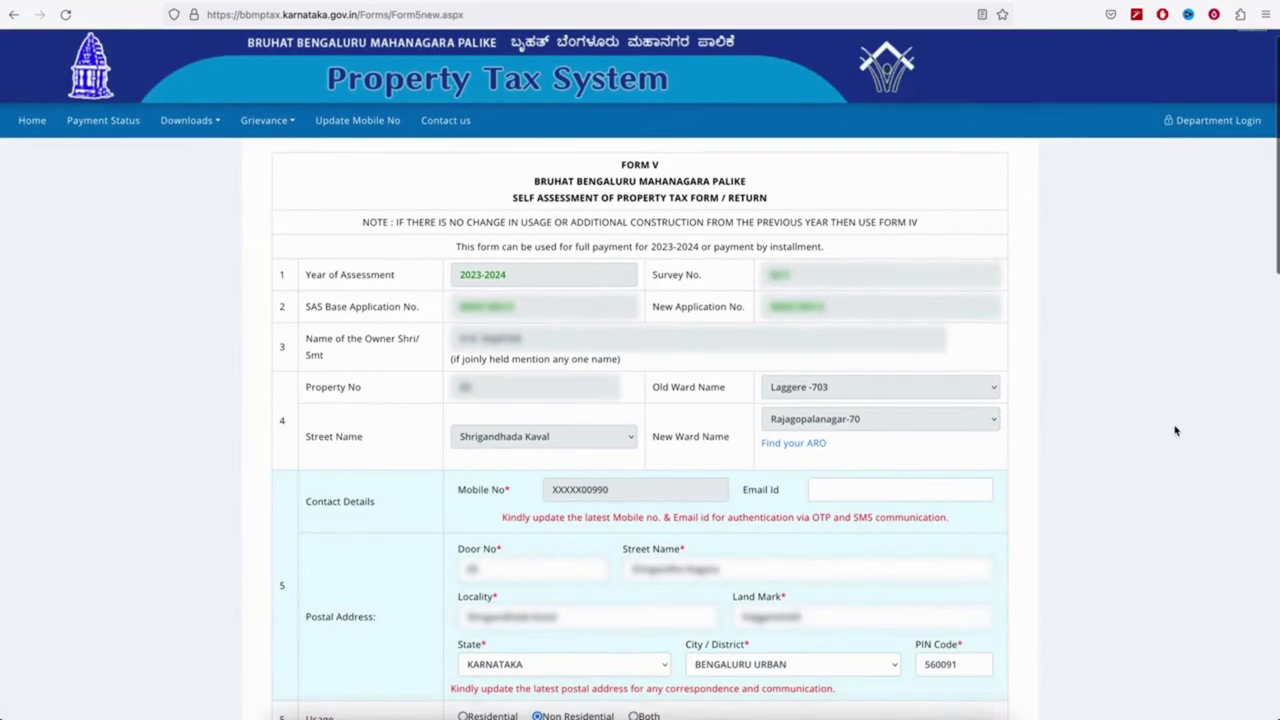
pyautogui.scroll(-1, 1175, 430)
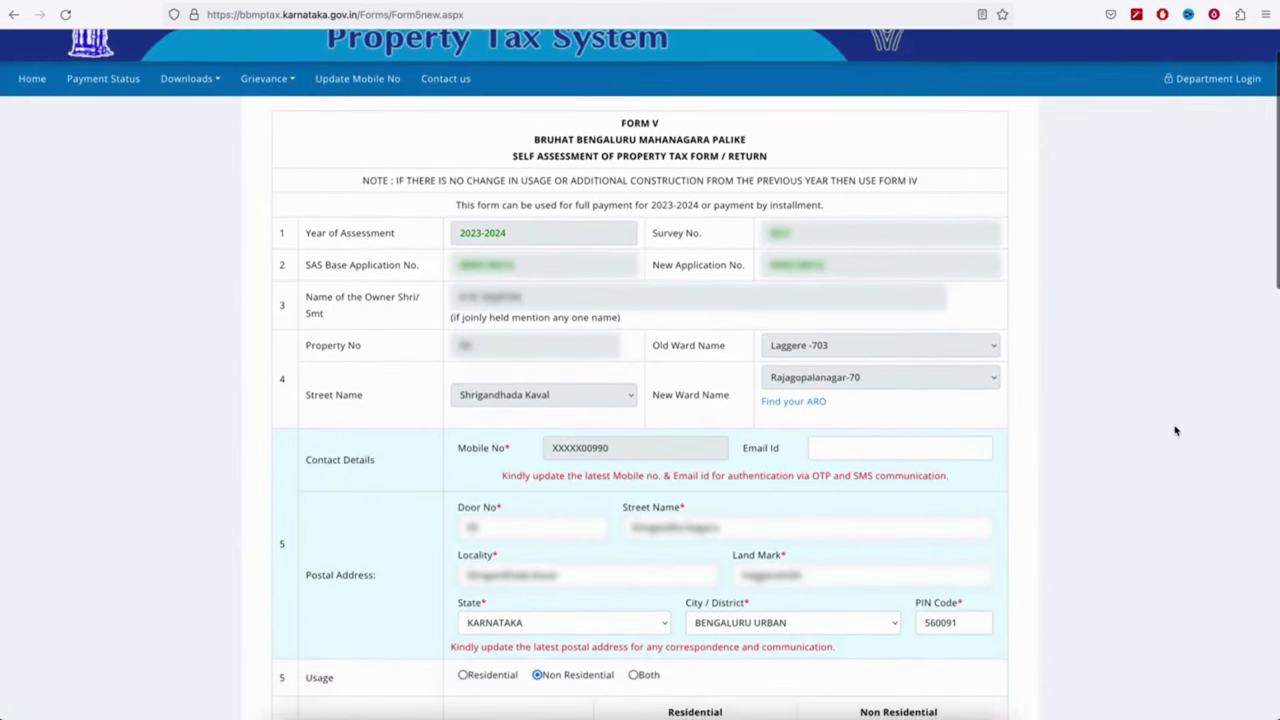
pyautogui.scroll(-1, 1175, 430)
pyautogui.scroll(-1, 1175, 430)
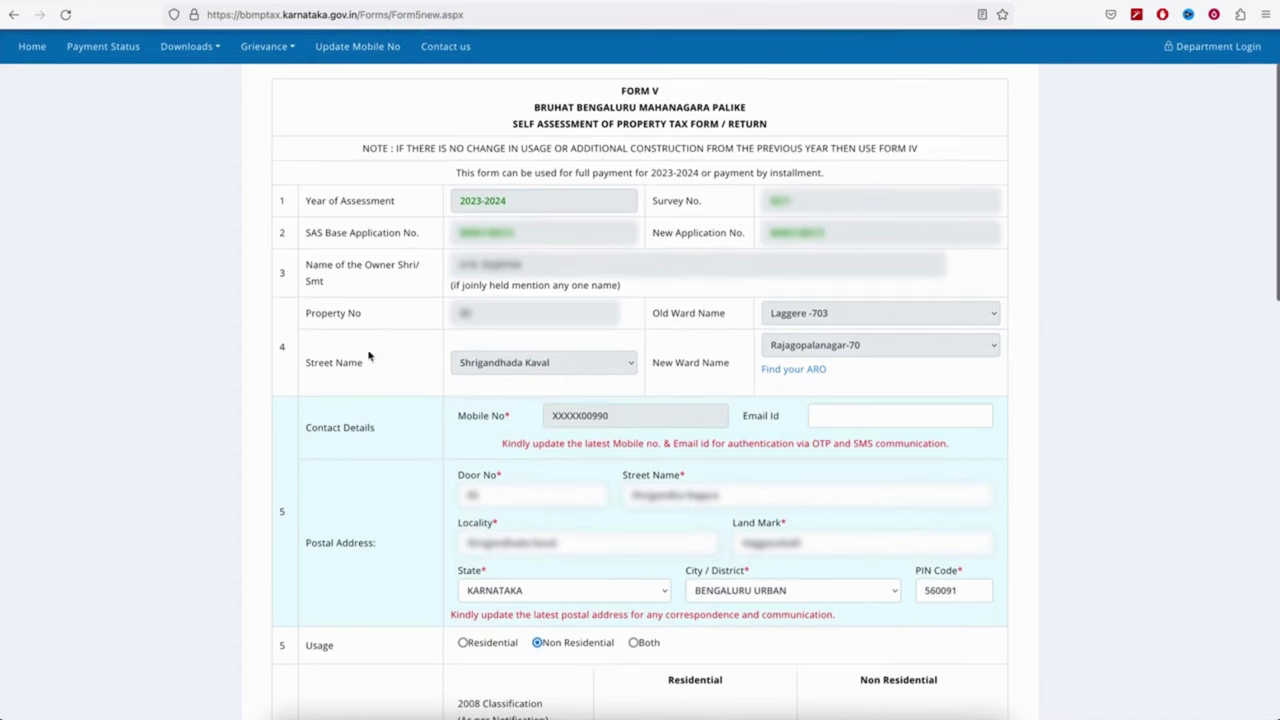
pyautogui.scroll(-2, 366, 315)
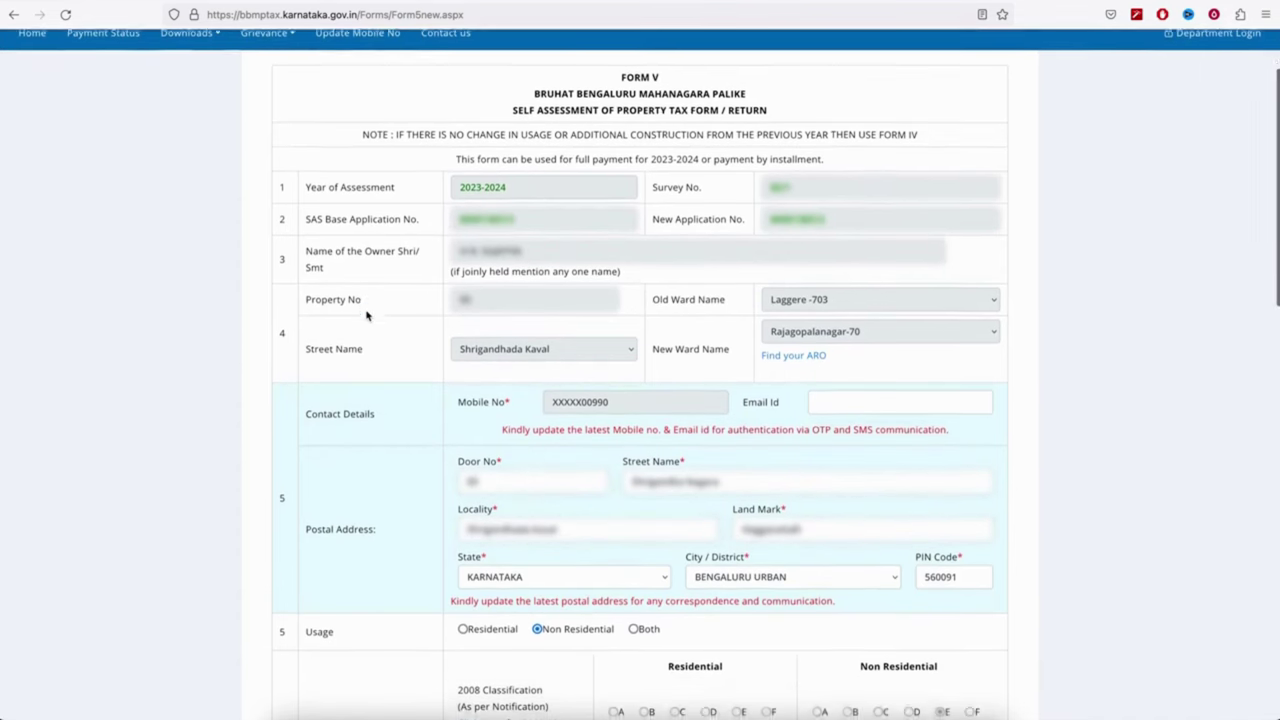
pyautogui.scroll(-6, 366, 315)
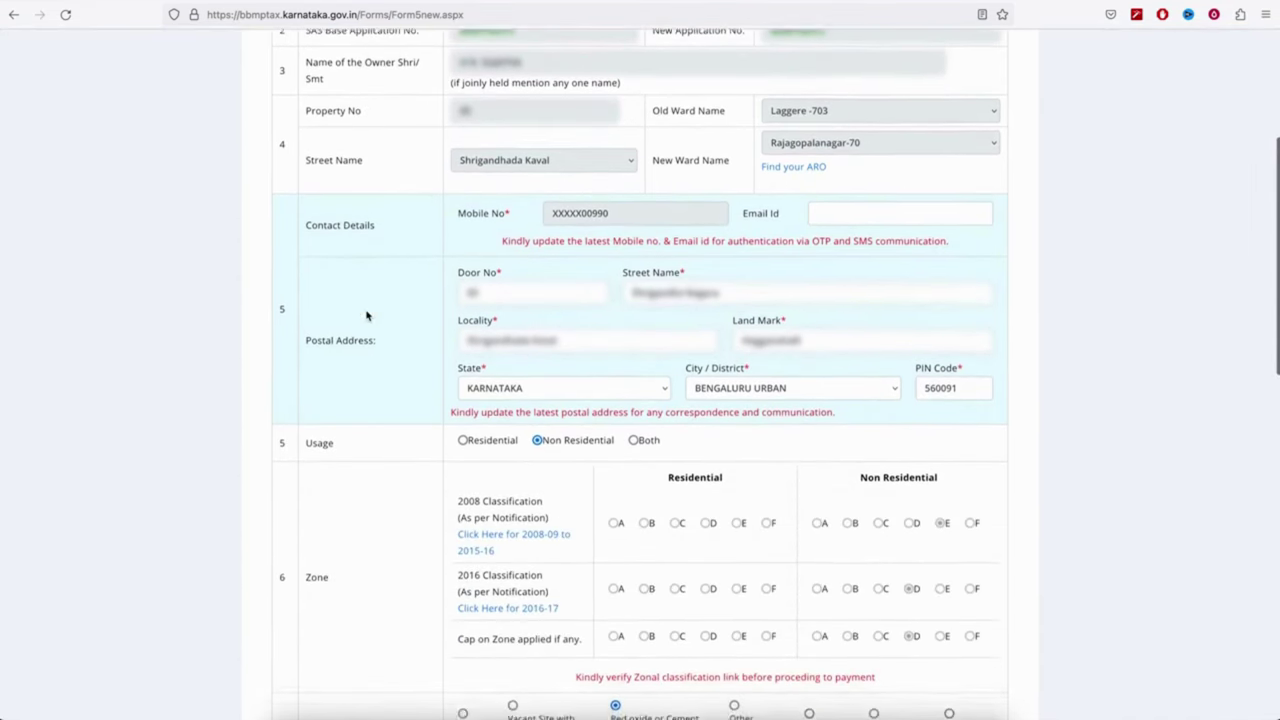
pyautogui.scroll(-4, 366, 315)
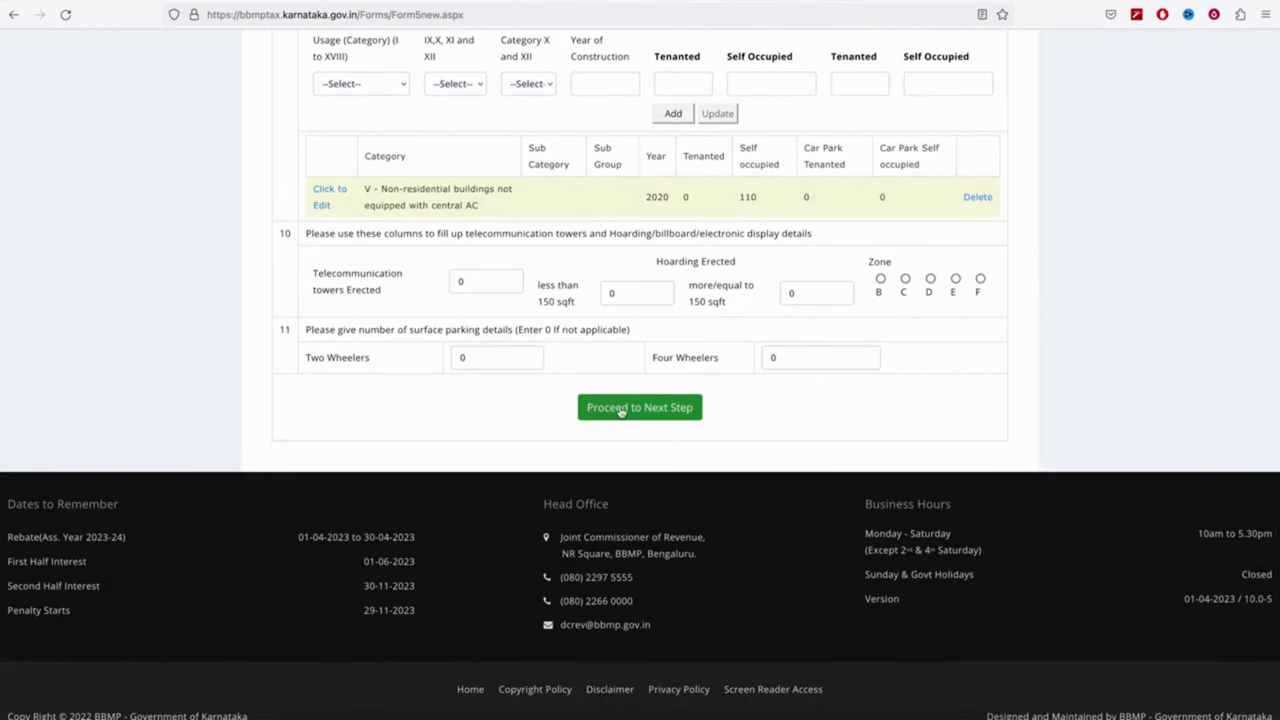
pyautogui.scroll(2, 601, 293)
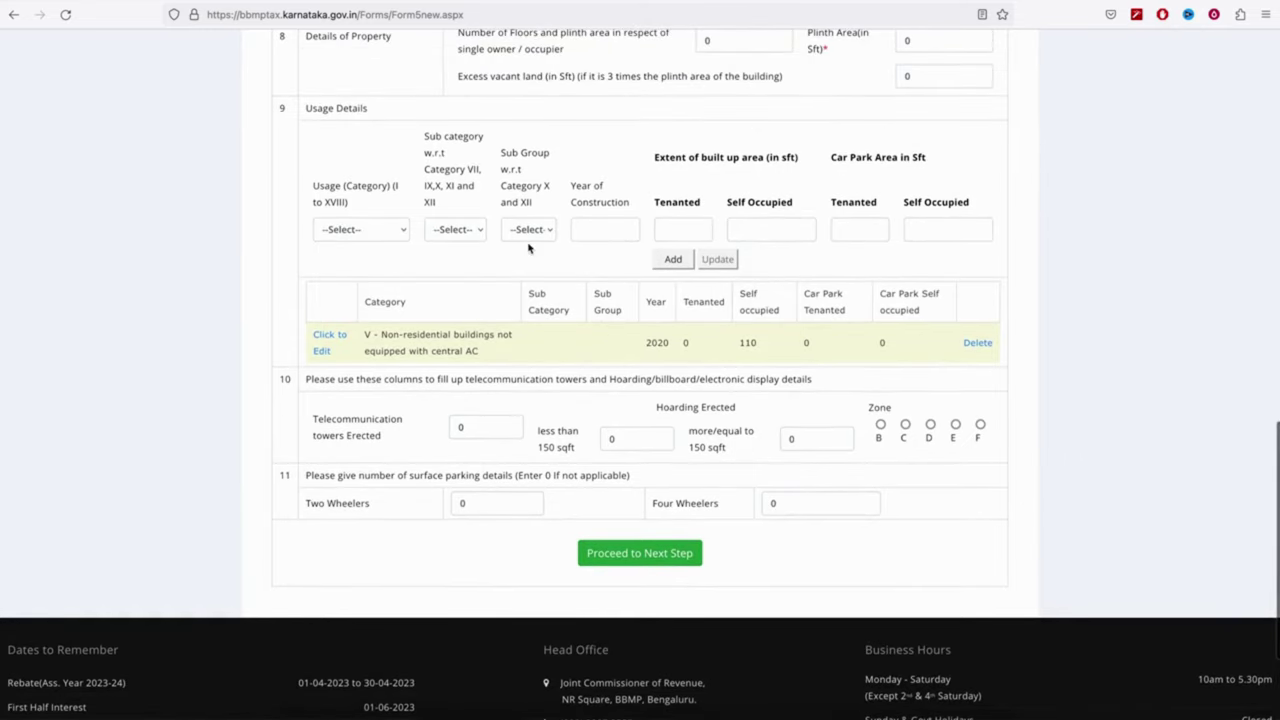
pyautogui.scroll(1, 500, 262)
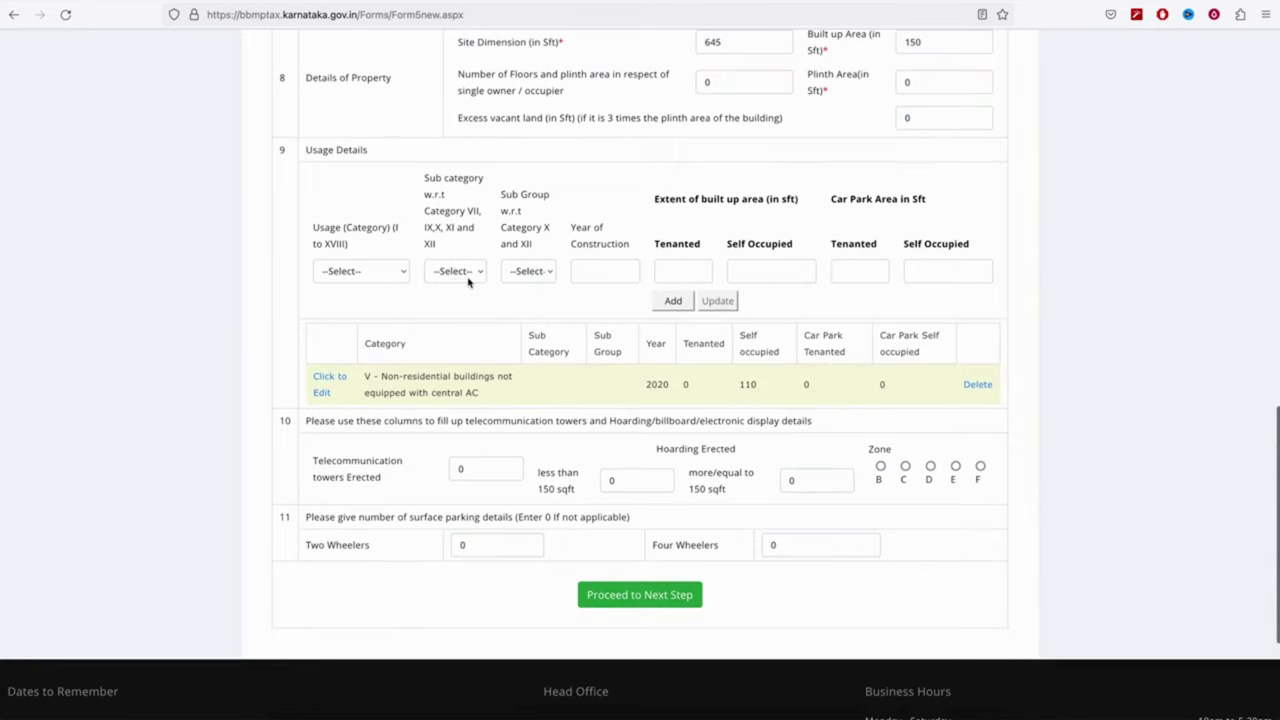
pyautogui.scroll(3, 460, 283)
pyautogui.scroll(3, 468, 283)
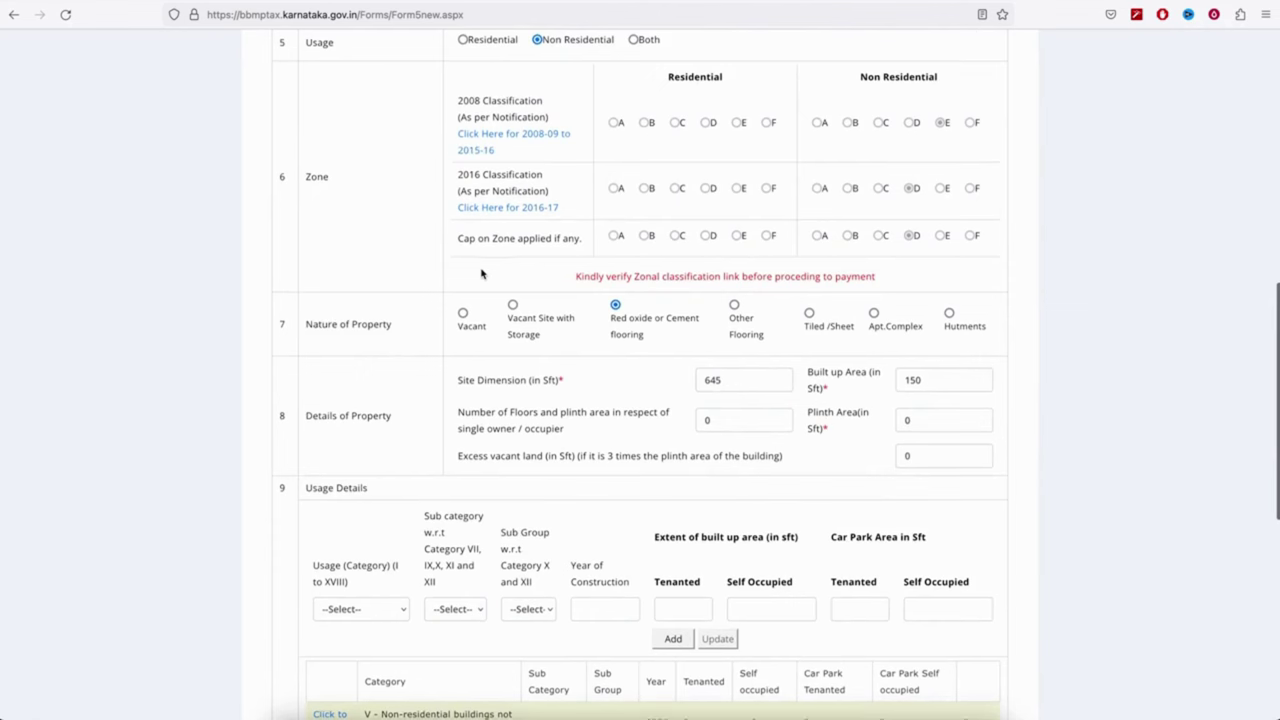
pyautogui.scroll(-4, 482, 278)
pyautogui.scroll(-1, 486, 309)
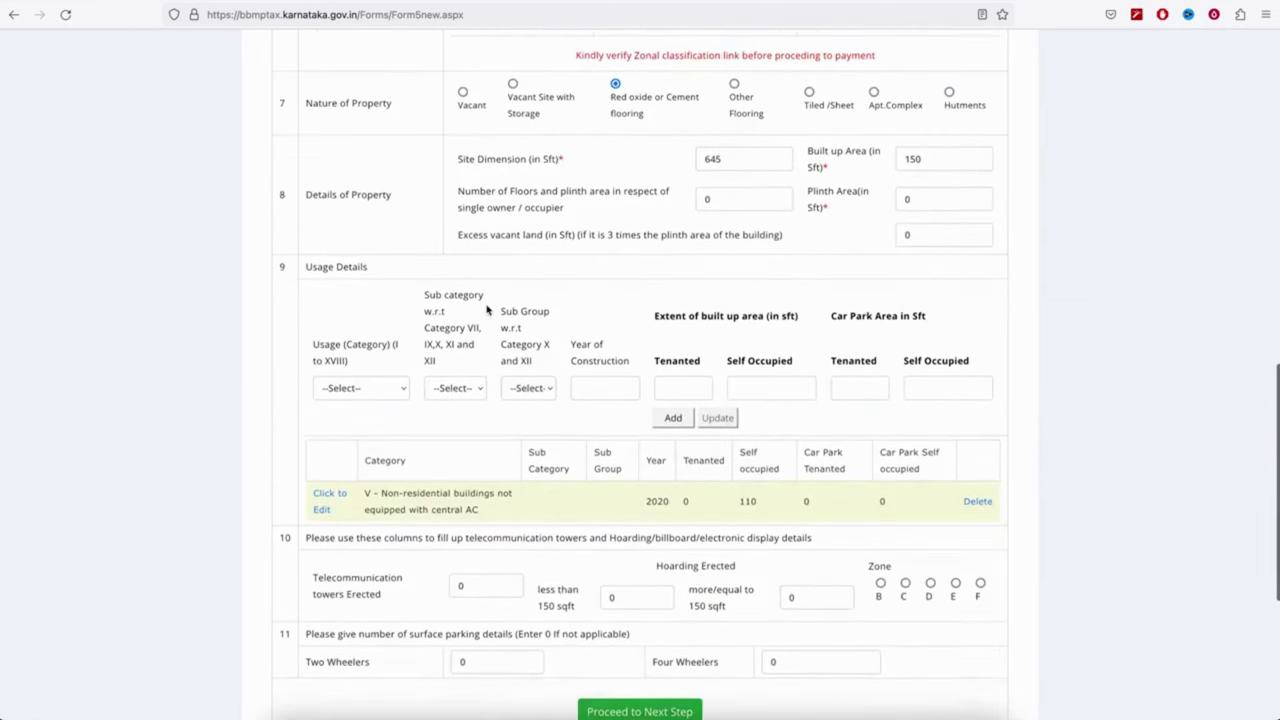
pyautogui.scroll(-3, 497, 405)
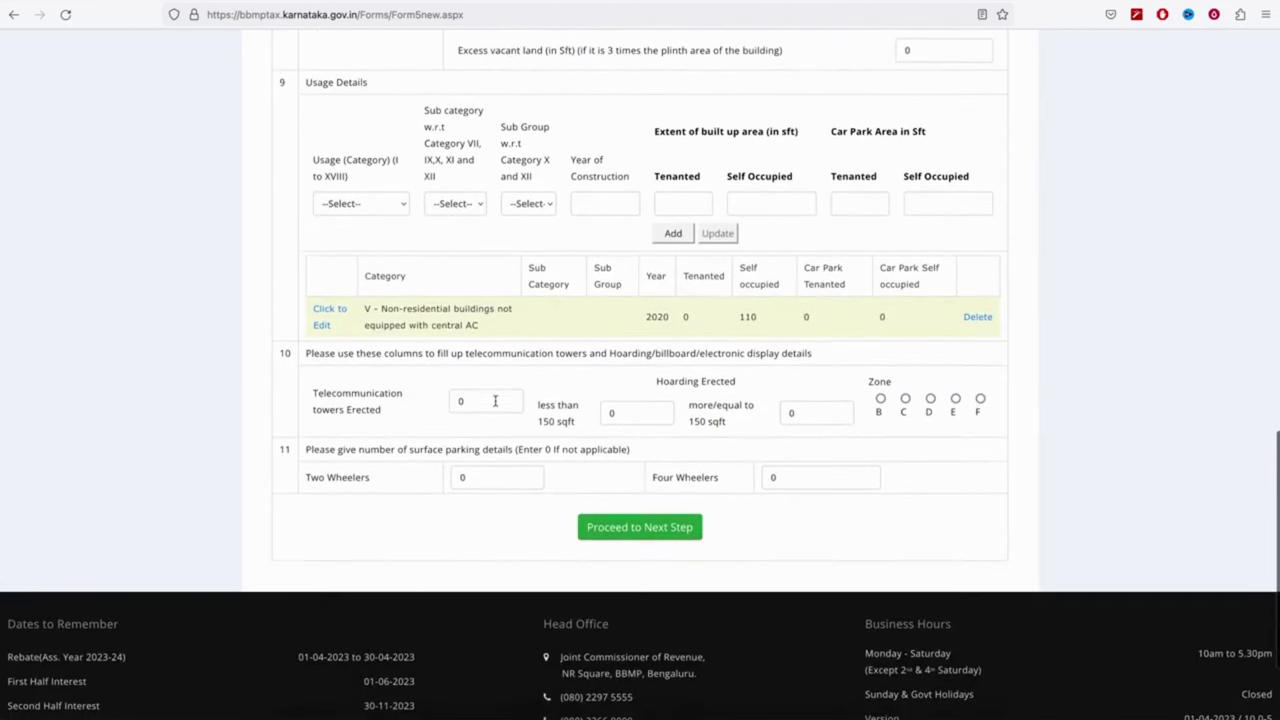
# - Proceed from Form V to the tax computation and confirm that the details and calculated values are correct
pyautogui.click(636, 531)
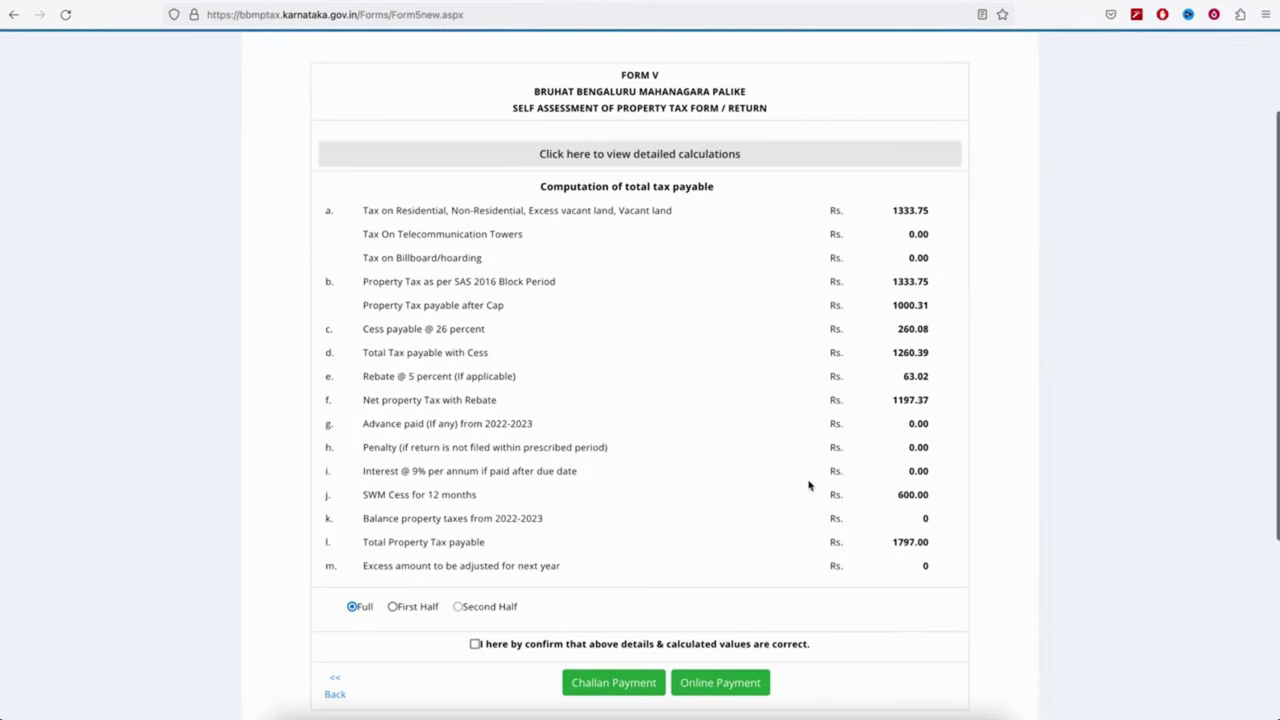
pyautogui.scroll(-1, 808, 486)
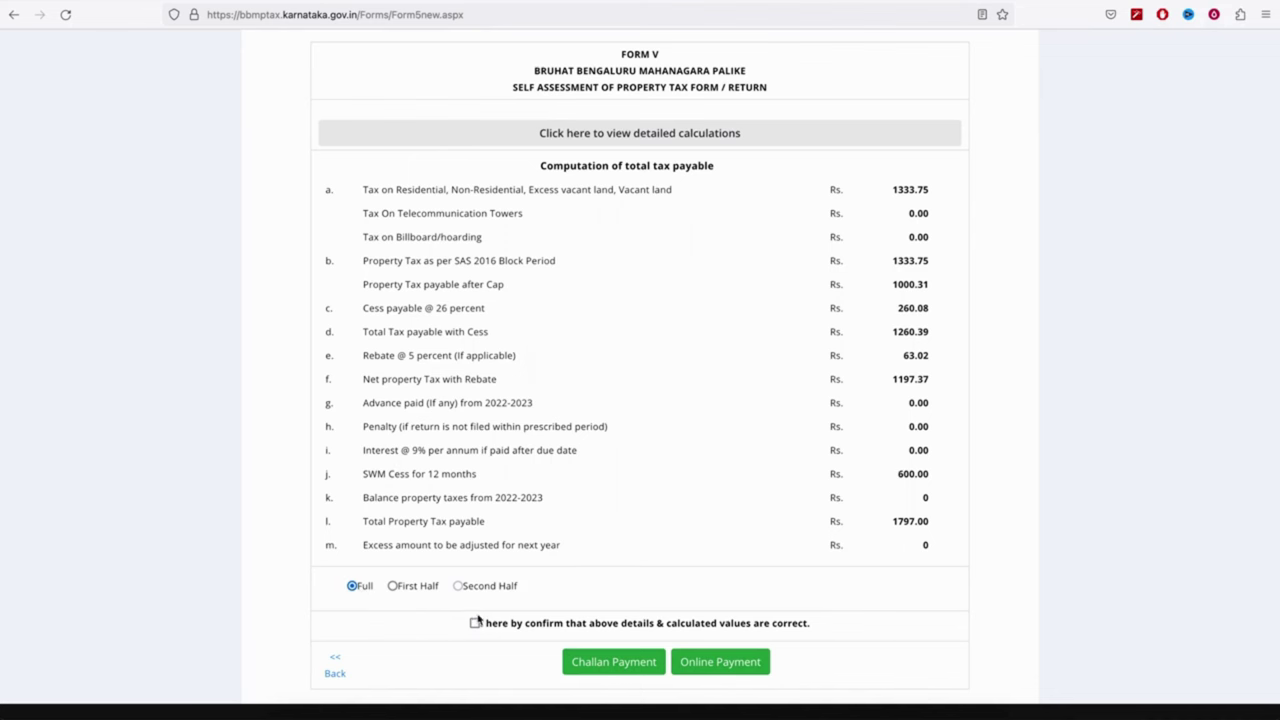
pyautogui.scroll(-1, 464, 612)
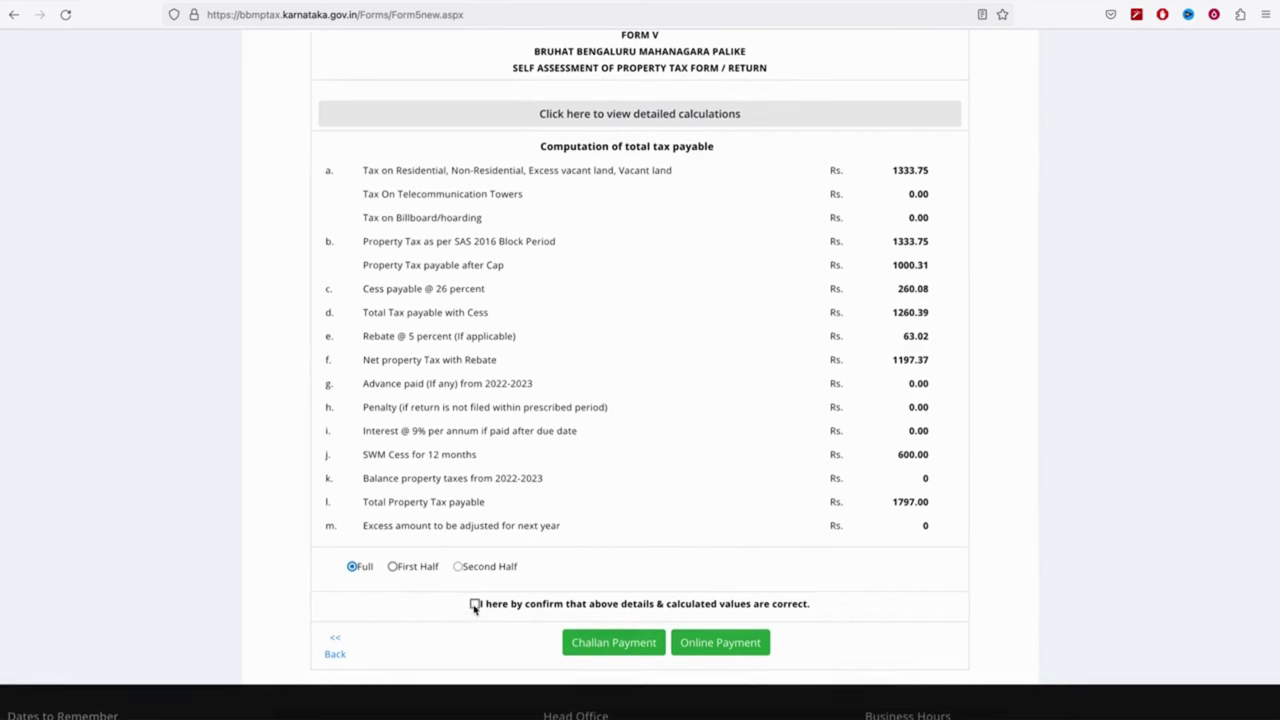
pyautogui.click(475, 605)
pyautogui.scroll(-1, 426, 598)
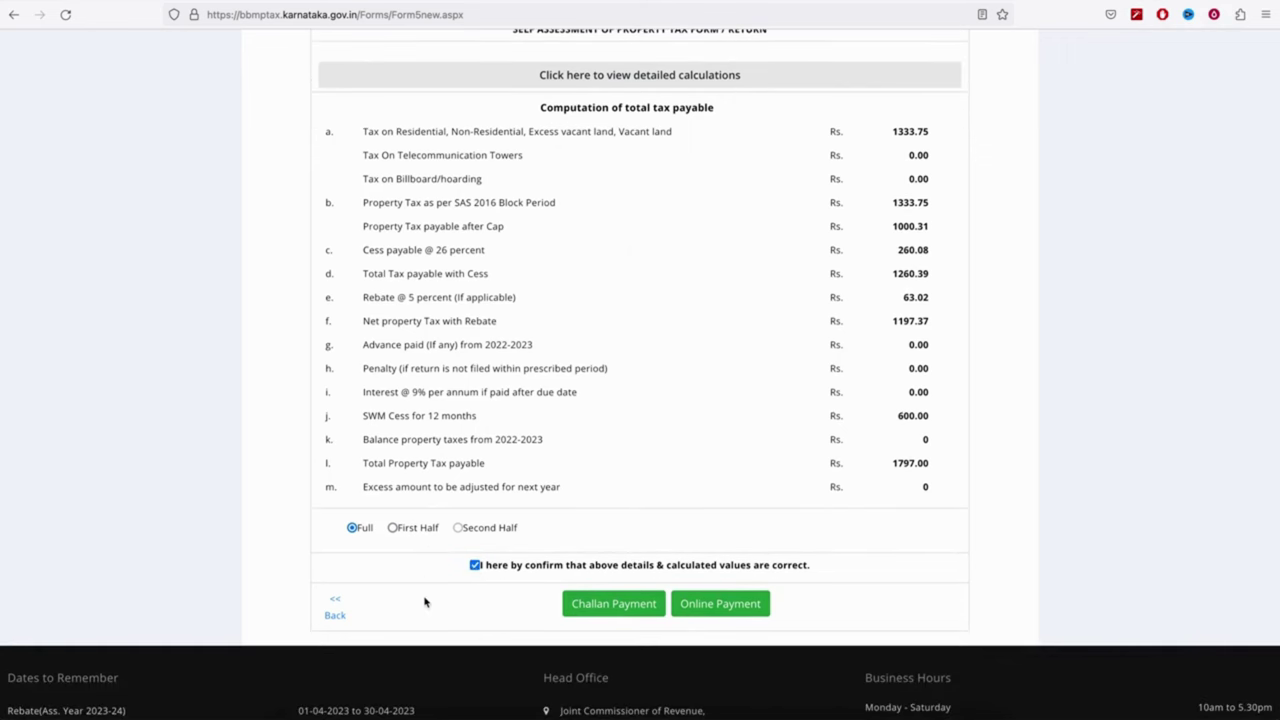
pyautogui.scroll(-1, 510, 617)
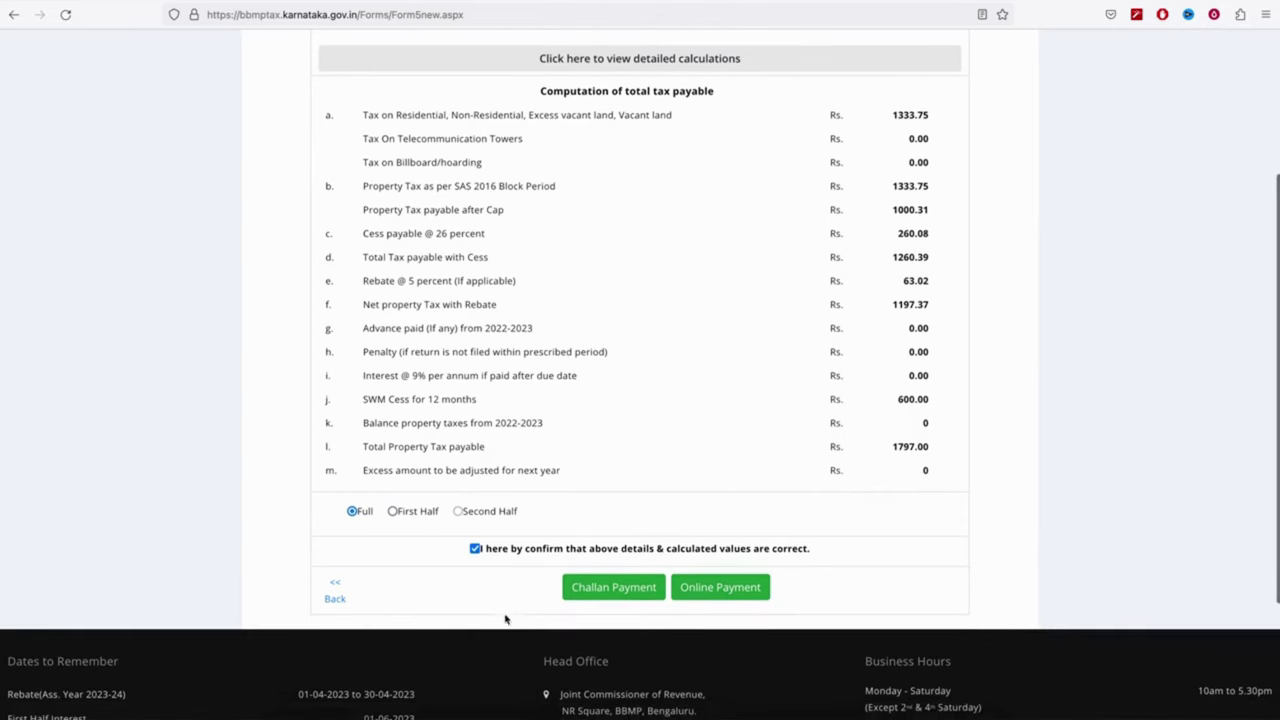
# - Choose online payment for the full tax amount and initiate it through the HDFC Bank gateway
pyautogui.click(728, 590)
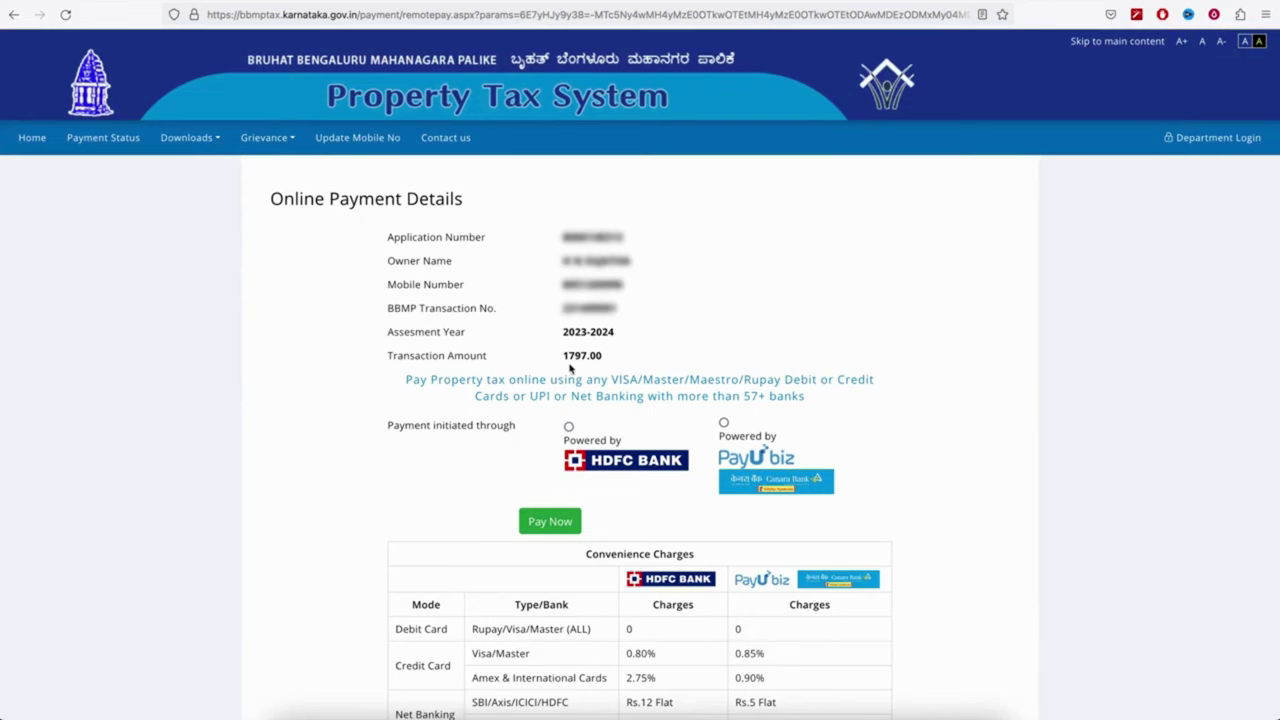
pyautogui.scroll(-2, 557, 430)
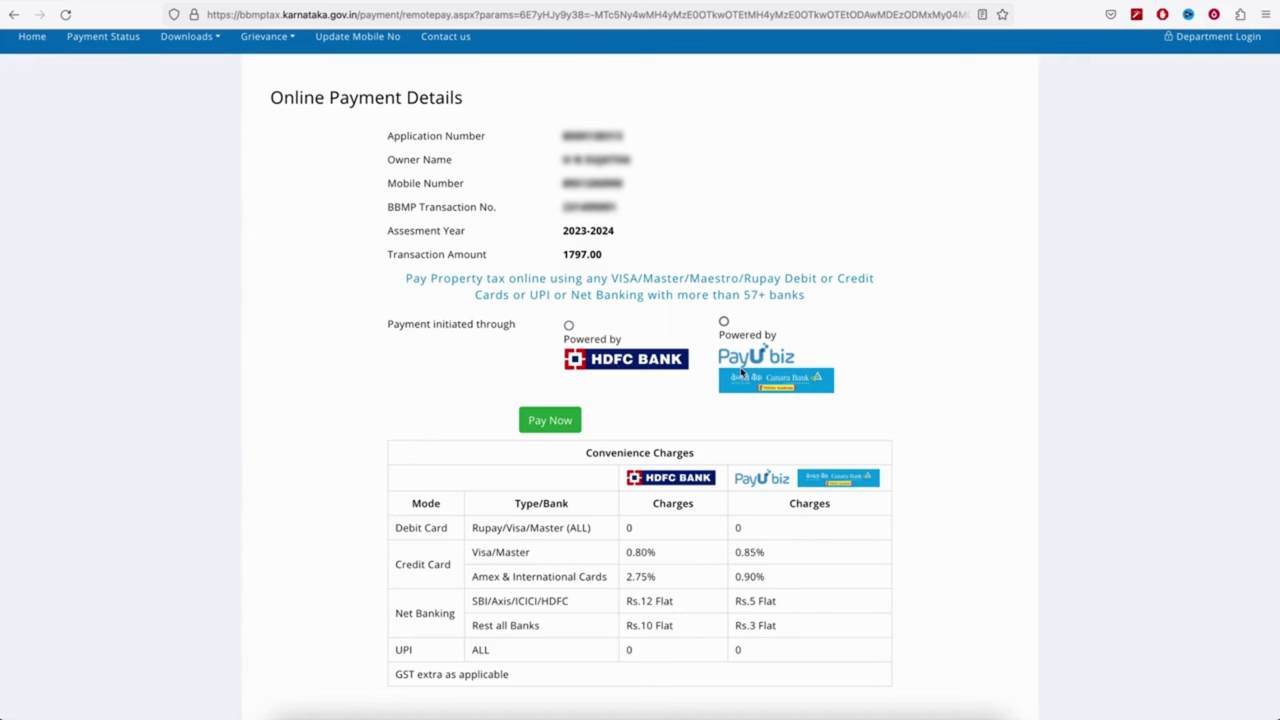
pyautogui.scroll(-1, 622, 360)
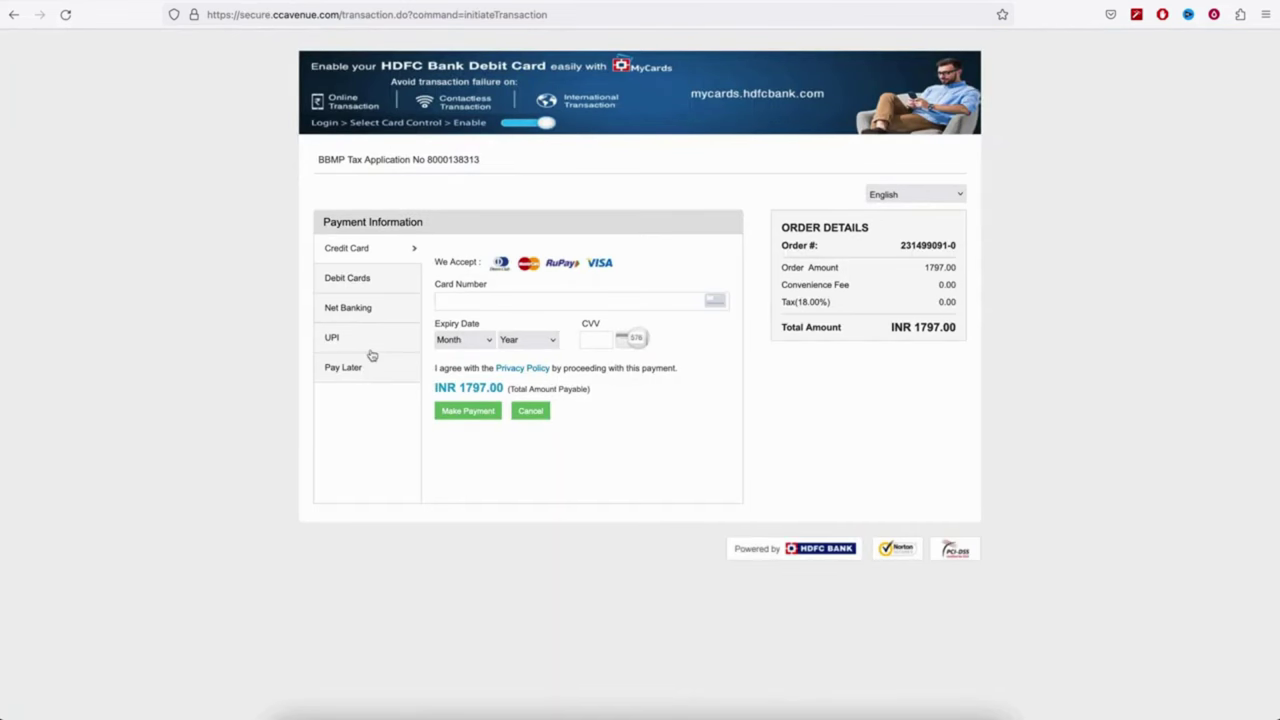
# - Pay the property tax by UPI using the payer's UPI ID, and download the payment receipt
pyautogui.click(364, 344)
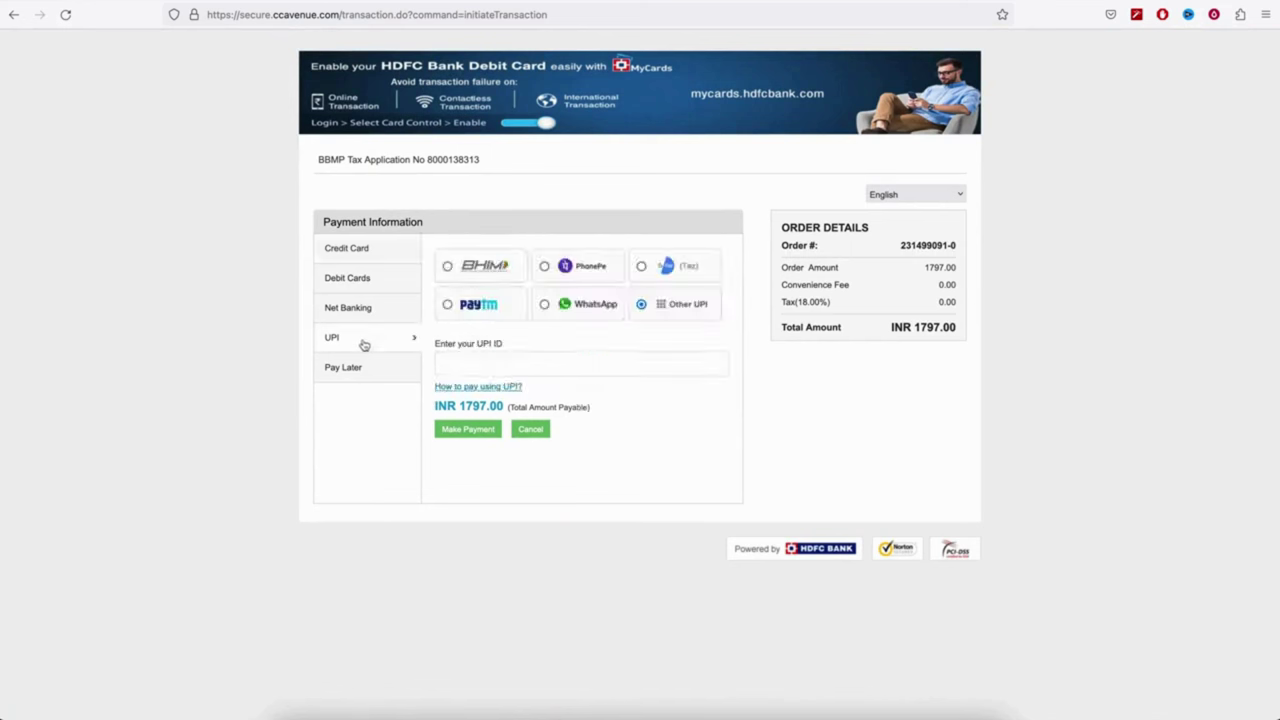
pyautogui.click(501, 364)
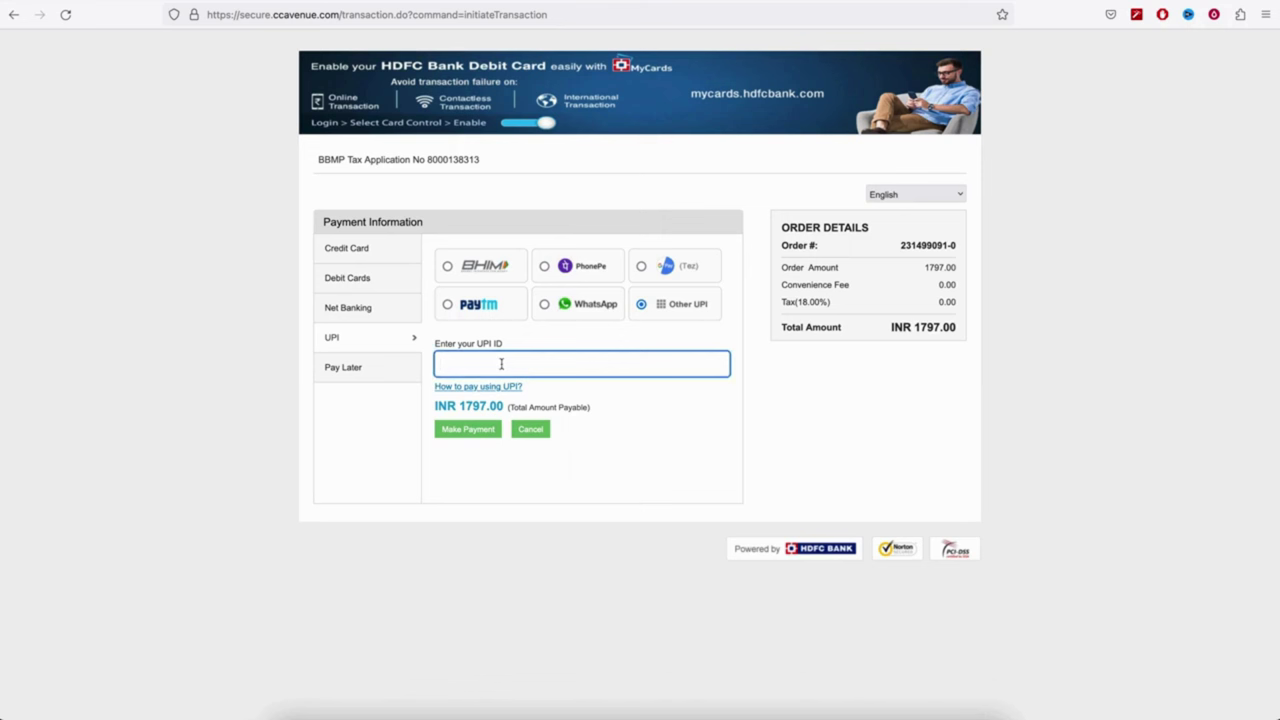
pyautogui.hotkey('ctrl', 'v')
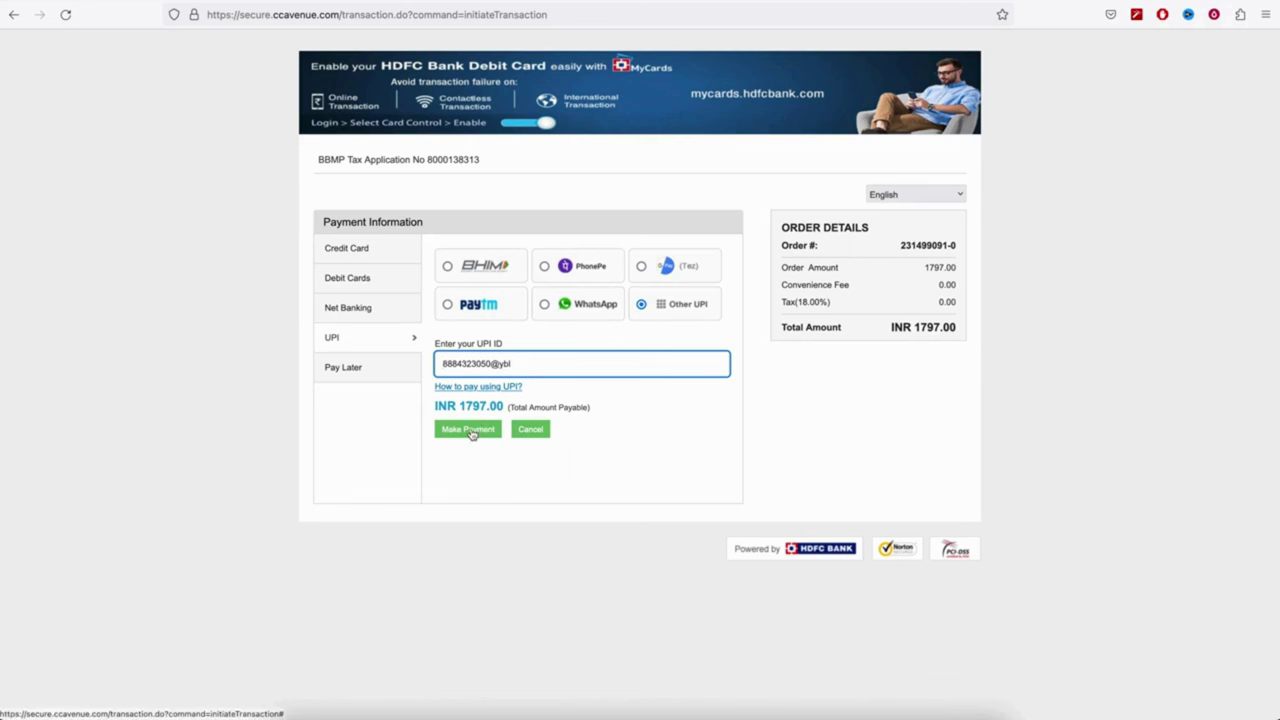
pyautogui.click(471, 434)
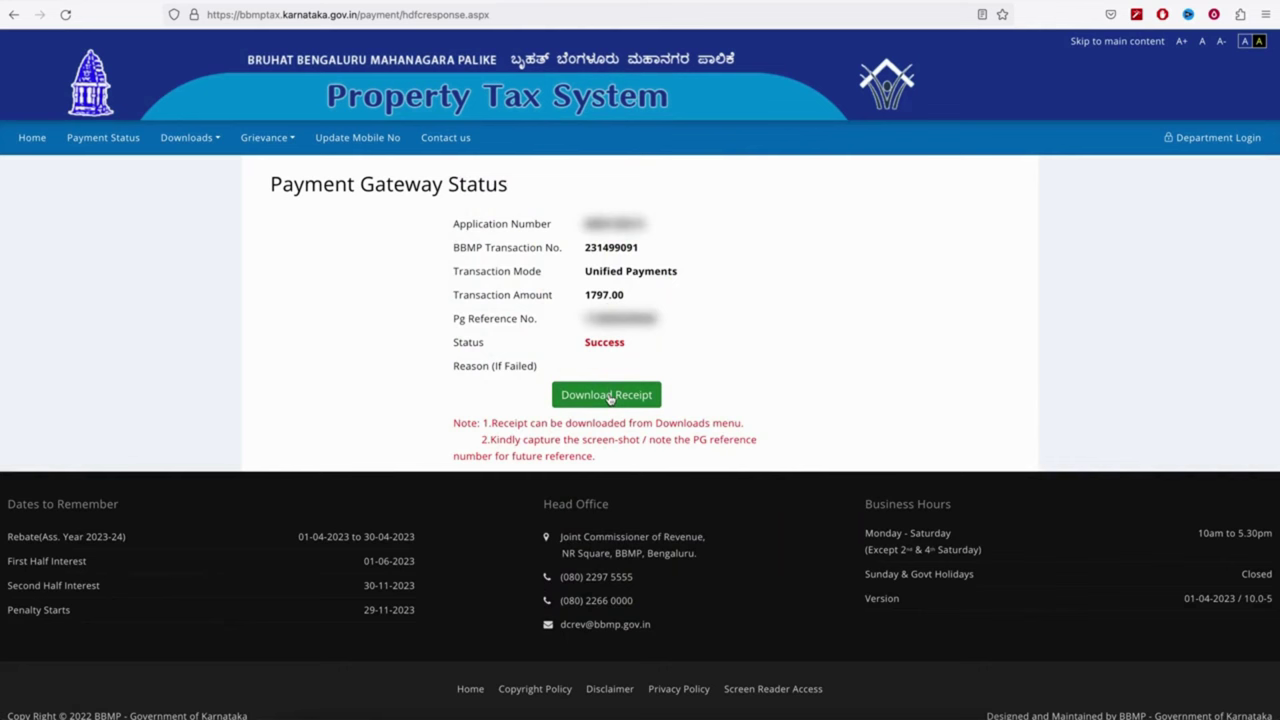
pyautogui.click(610, 398)
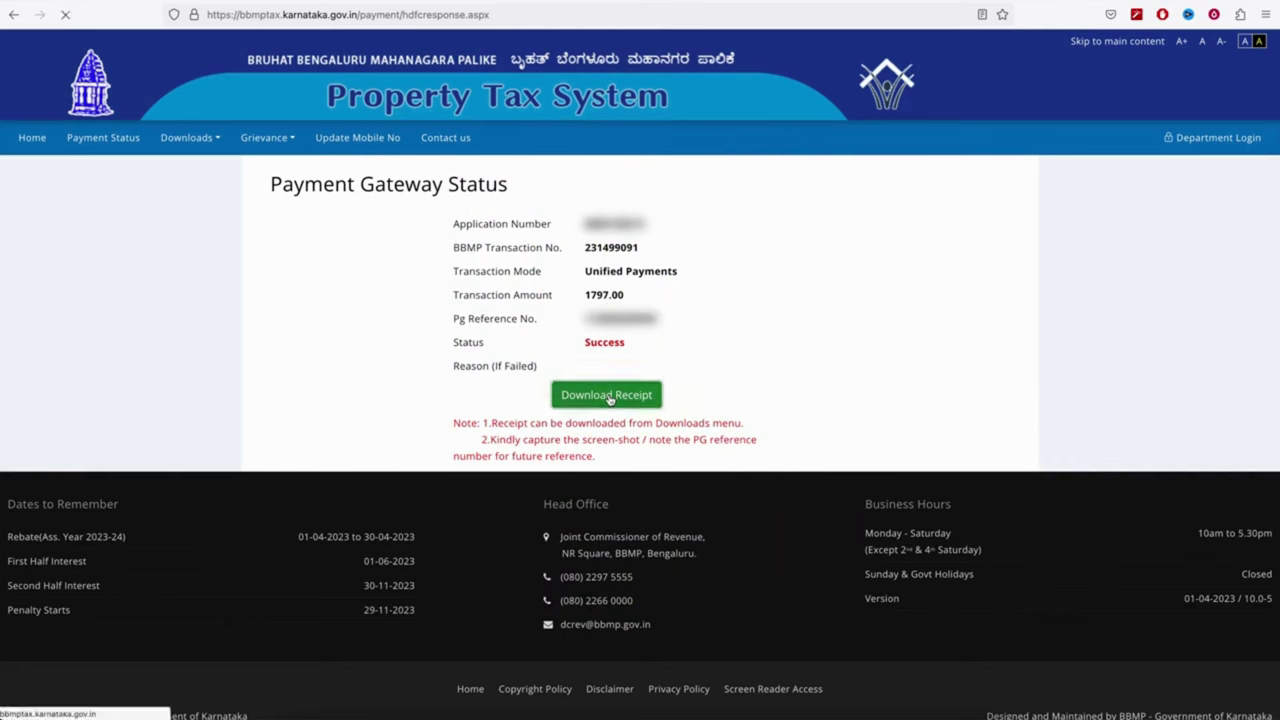